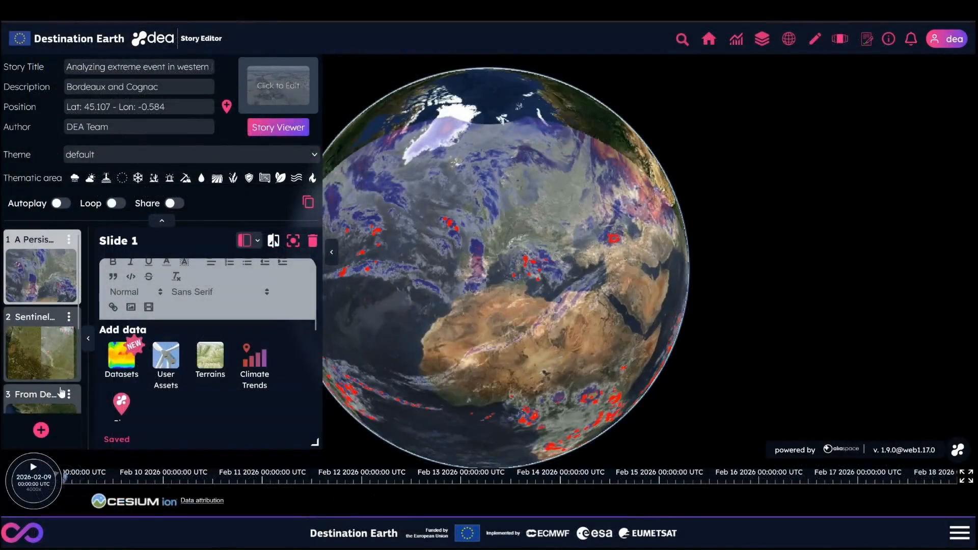
- Look through slides 2, 3 and 4 of the story to review their content and map views
click(41, 351)
scroll(183, 376, down, 5)
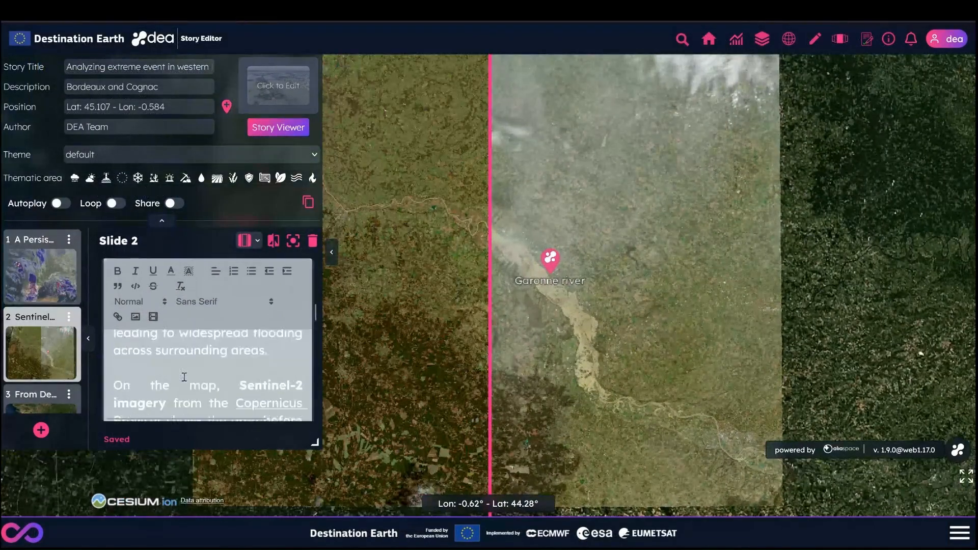
click(39, 402)
scroll(39, 382, down, 2)
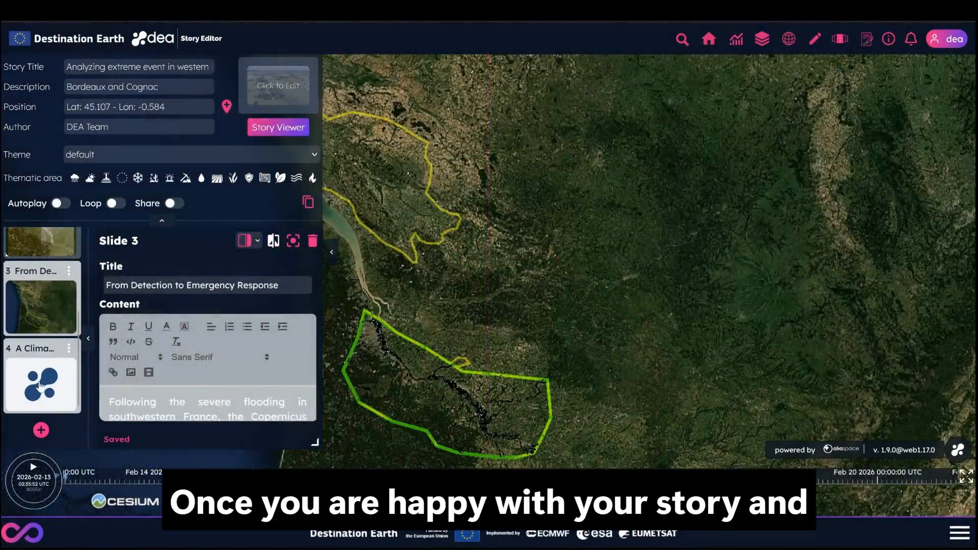
click(39, 385)
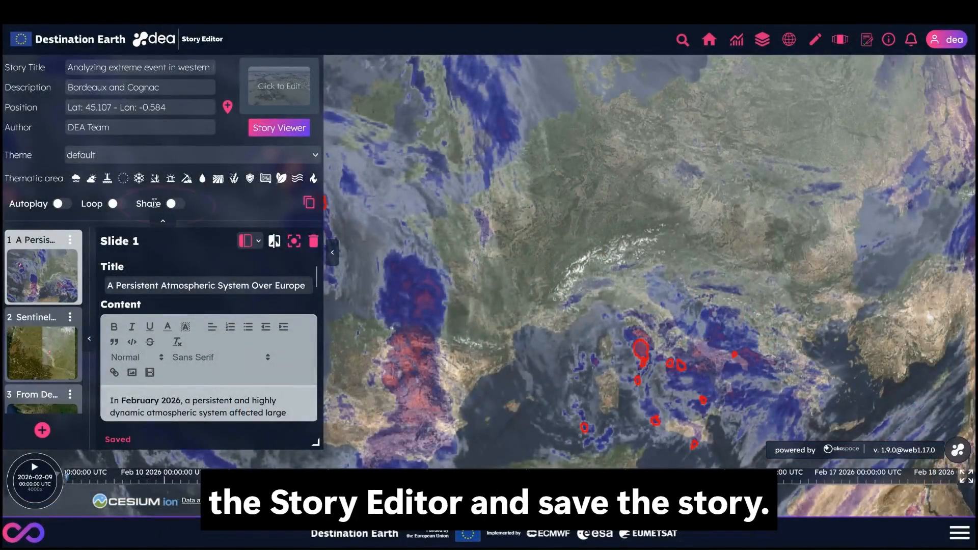
- Enable sharing for the story and save it
click(178, 204)
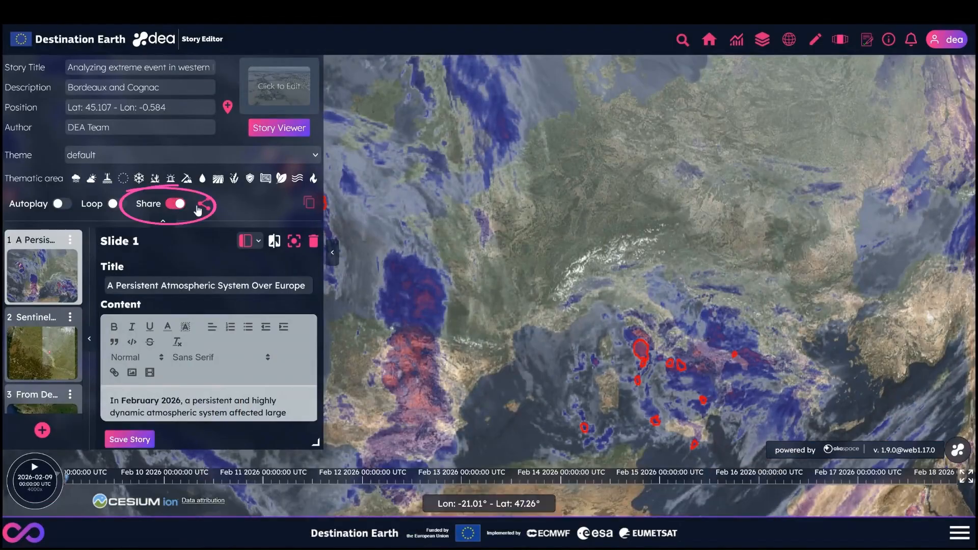
click(142, 440)
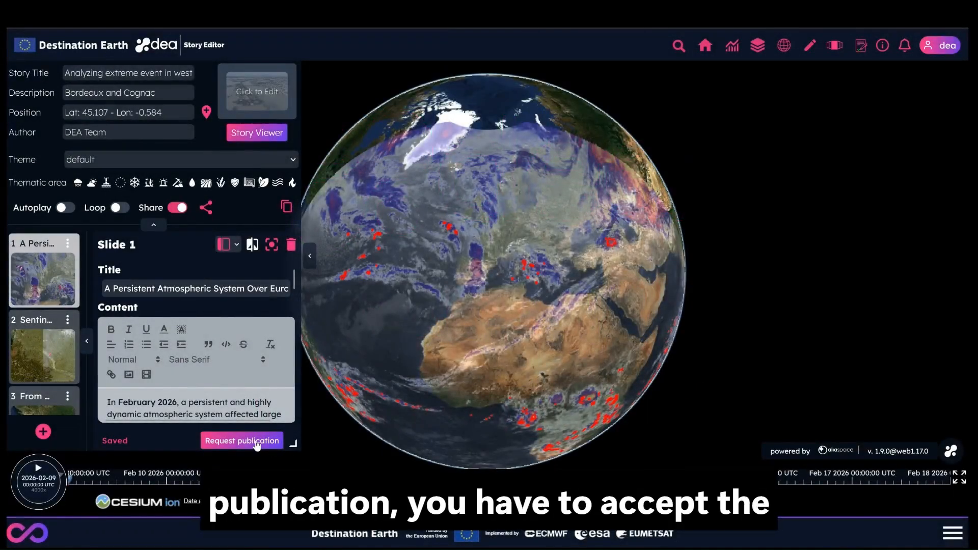
- Request publication, open the updated Terms of Service, read to the end of the document and accept them for story publication
click(257, 442)
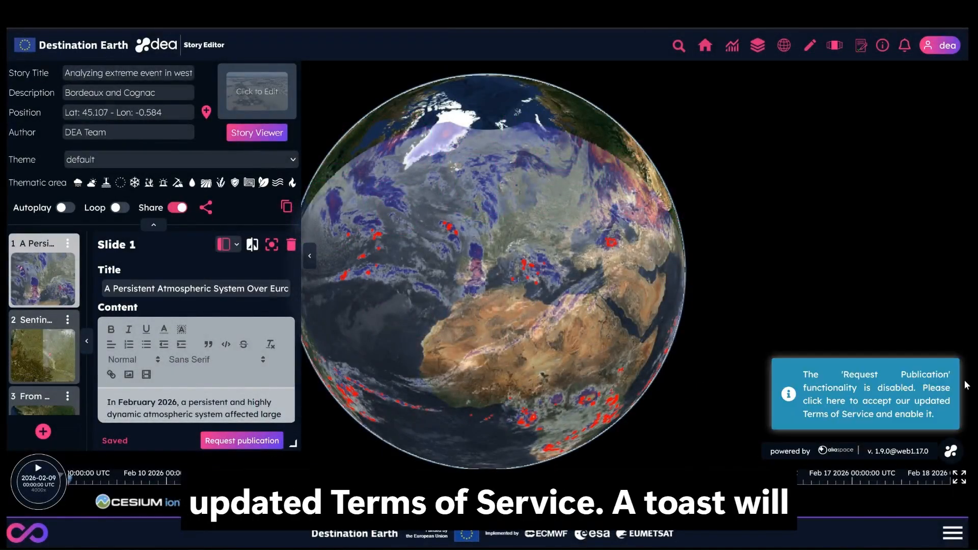
click(853, 395)
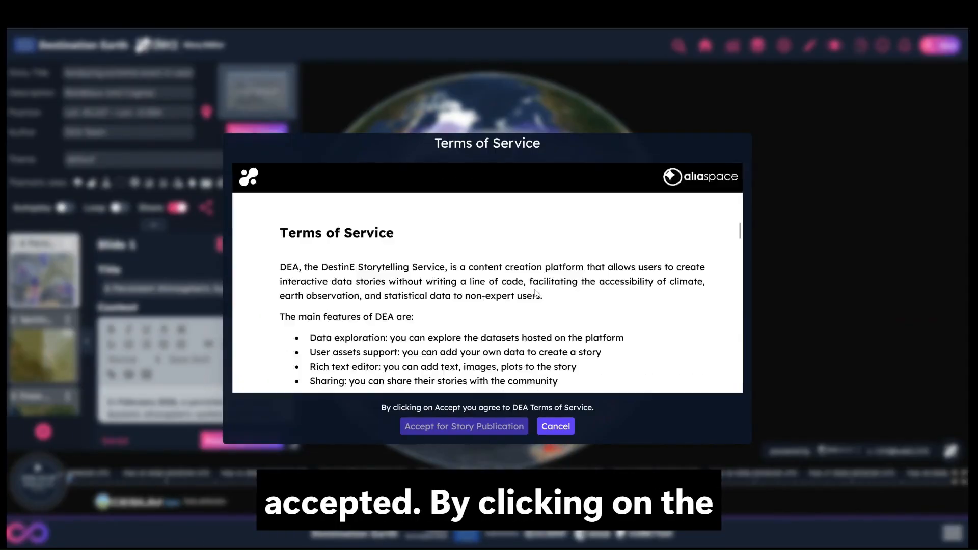
scroll(534, 293, down, 20)
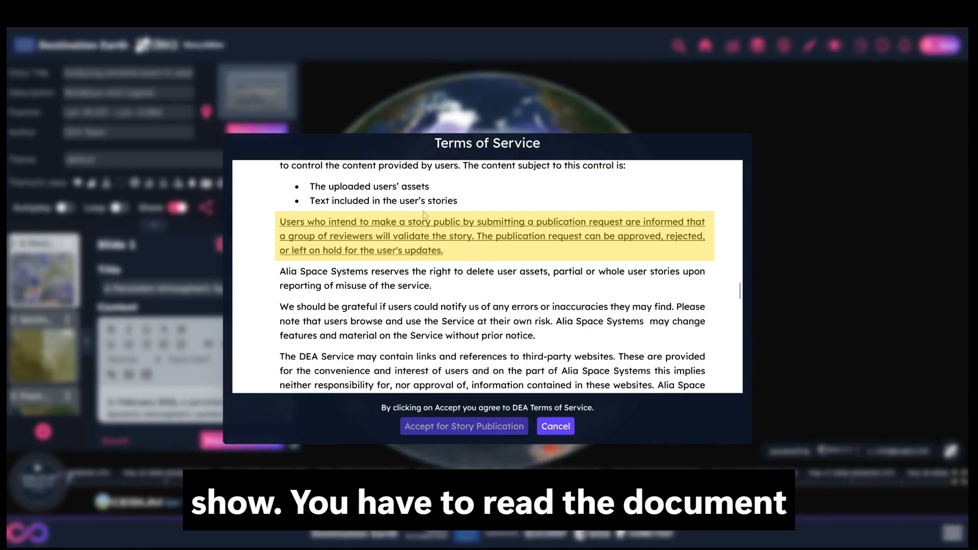
scroll(506, 356, down, 10)
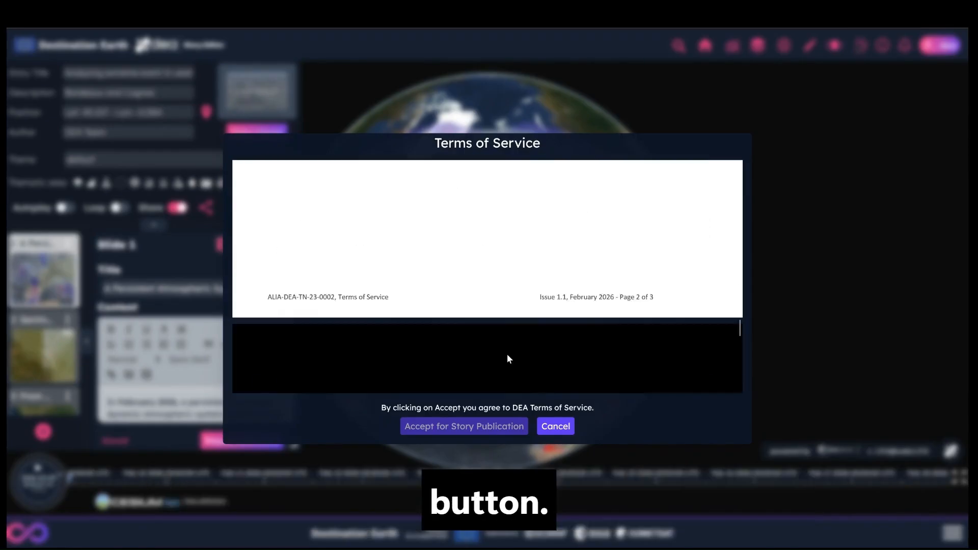
scroll(507, 355, down, 10)
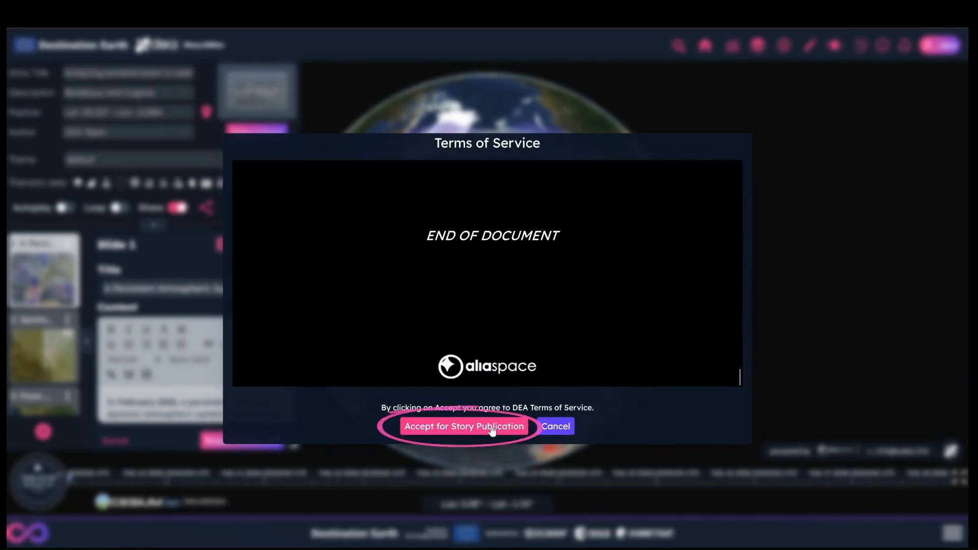
click(492, 430)
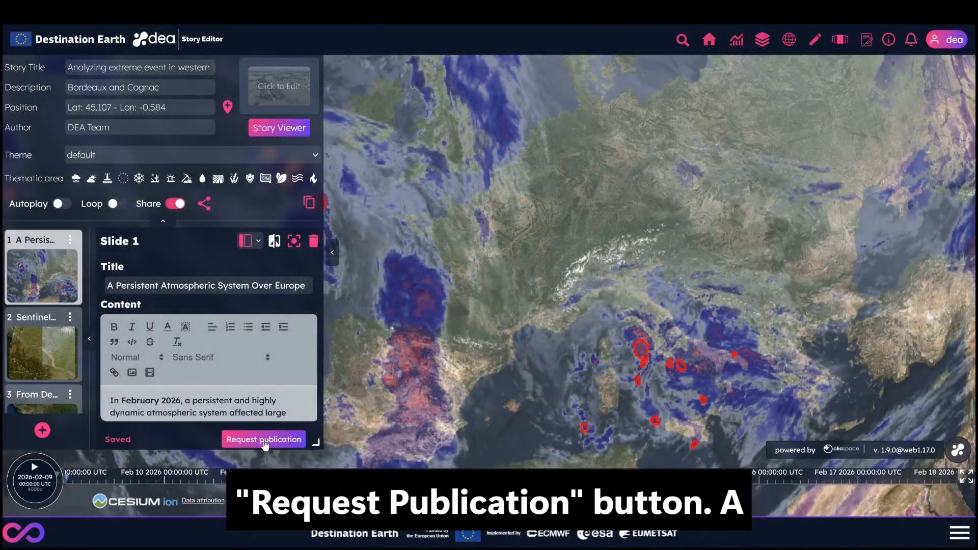
- Submit and confirm the story's publication request, and slightly widen the editor panel
click(264, 441)
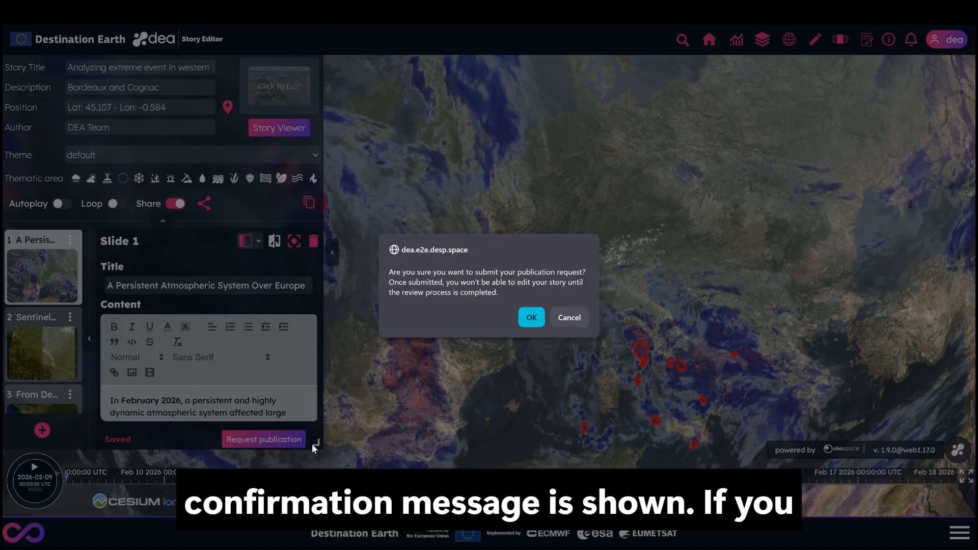
click(531, 318)
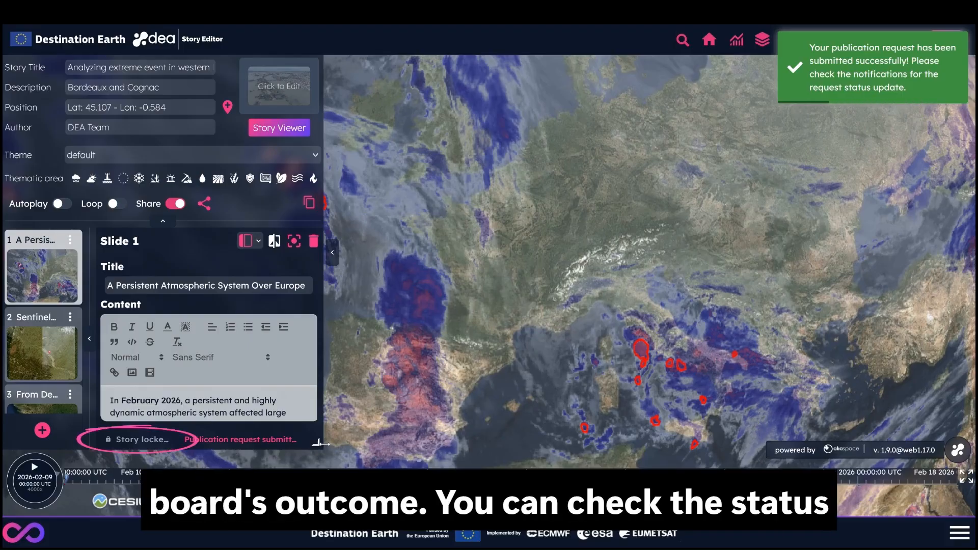
drag(330, 445, 341, 447)
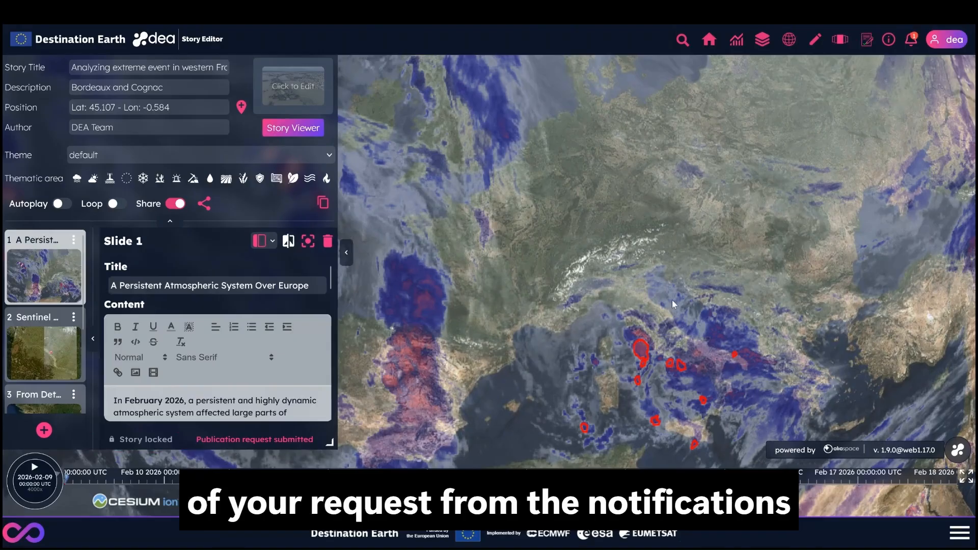
- Check the status of the story's publication request in the notifications
click(910, 41)
click(961, 106)
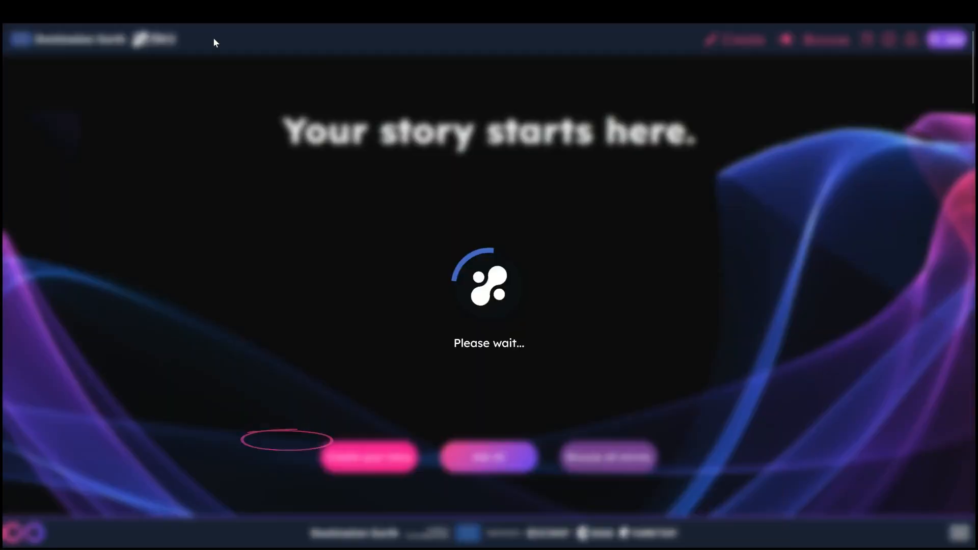
click(214, 40)
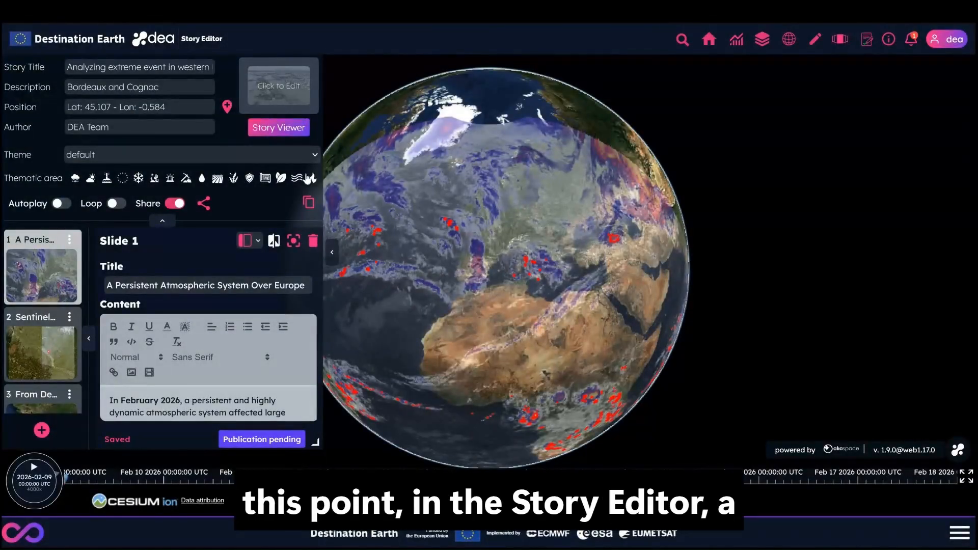
- Open the pending publication's Story Review, read the instructions and the reviewer's requested change, and close it
click(174, 399)
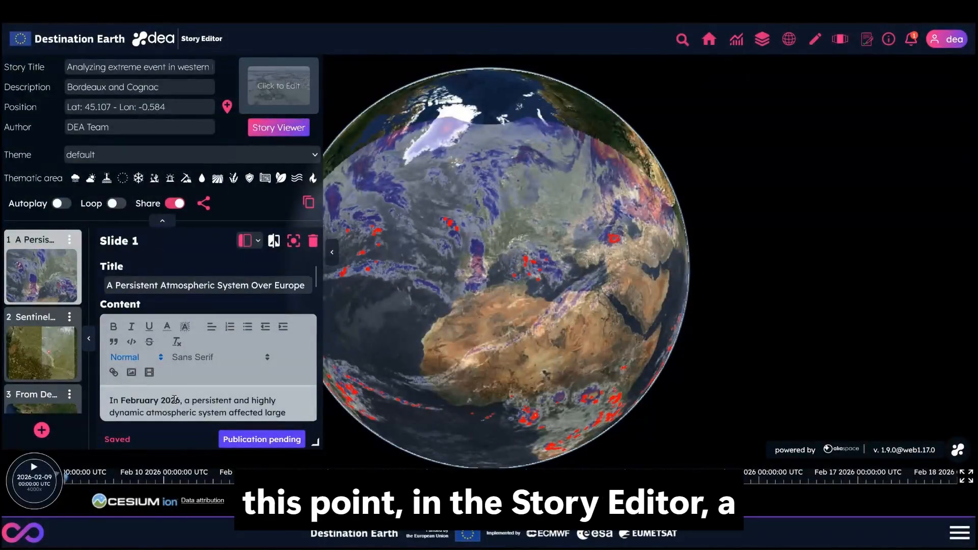
click(264, 440)
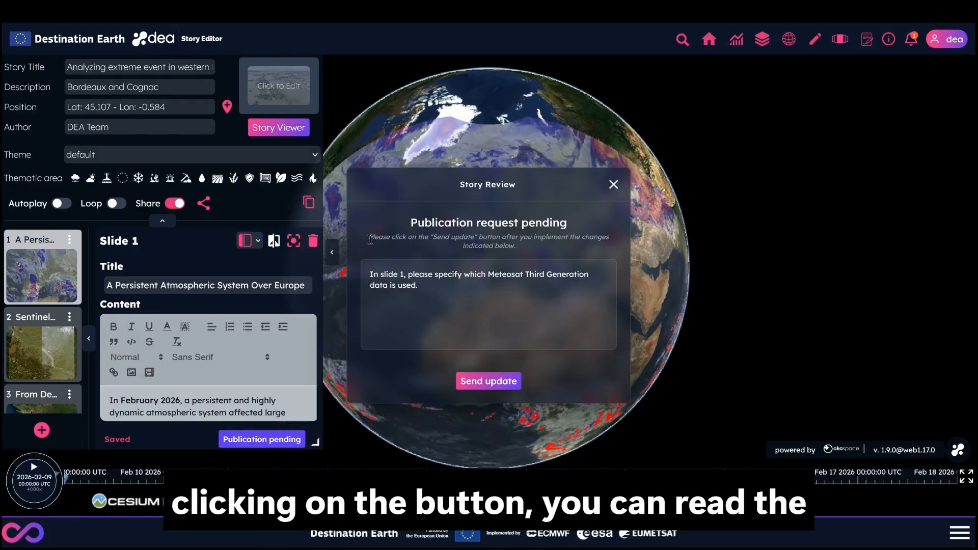
drag(370, 239, 536, 246)
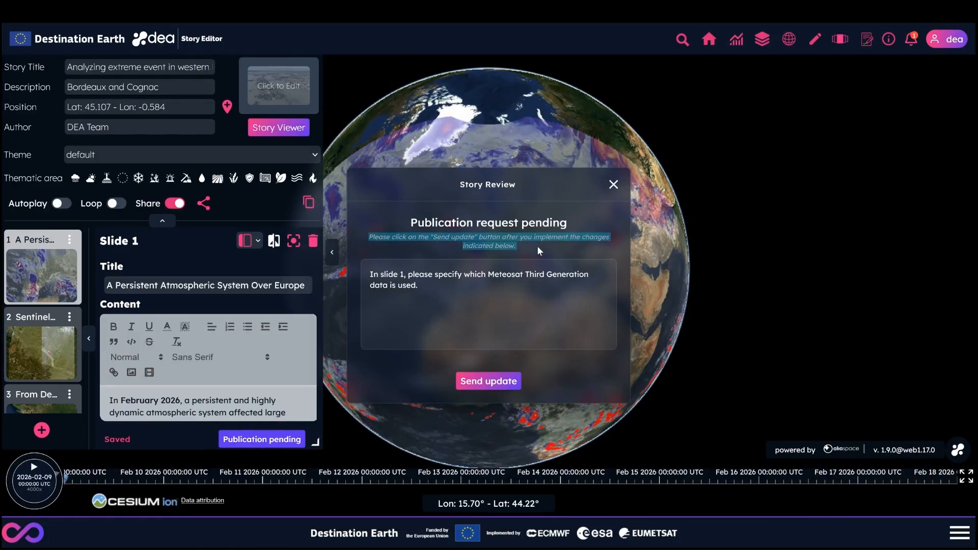
click(537, 248)
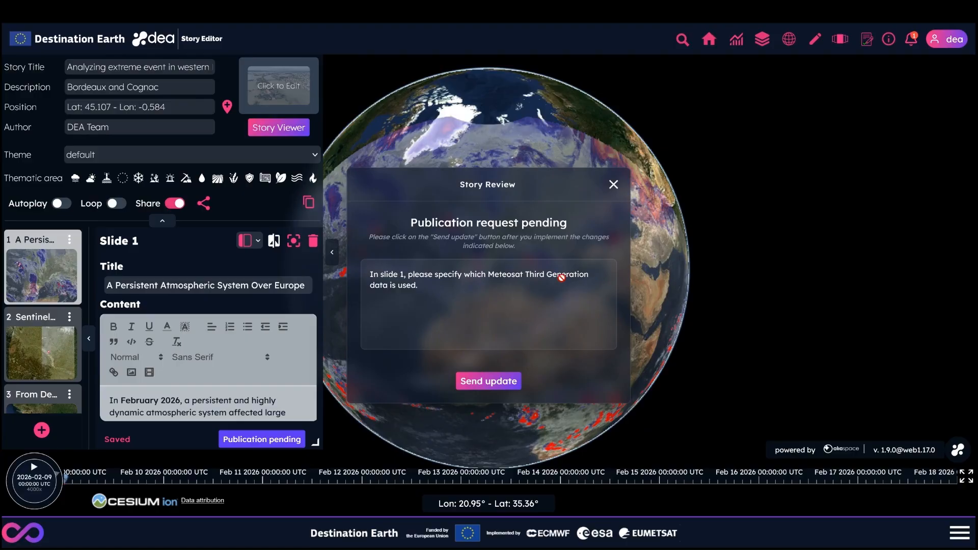
click(613, 184)
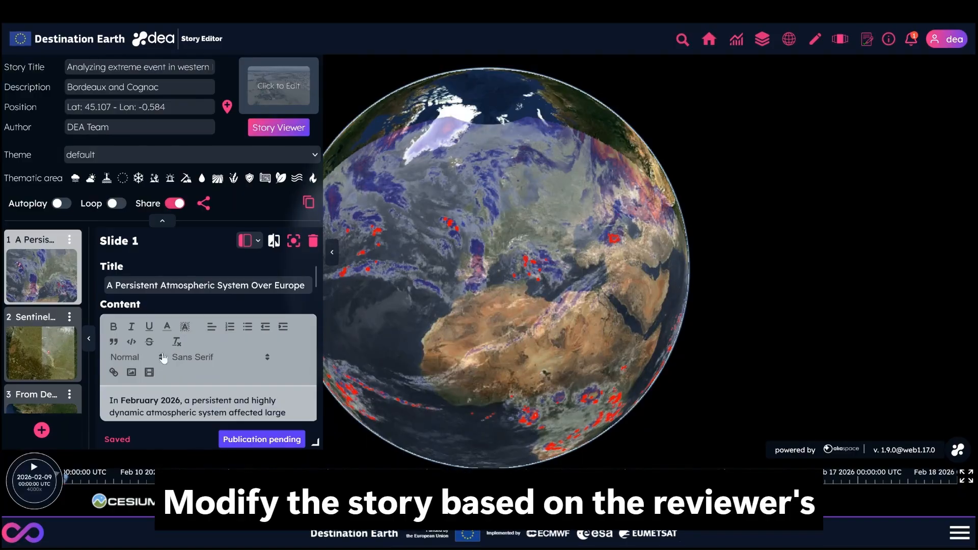
- Paste the copied paragraph describing the Meteosat data on the map at the end of slide 1's content and correct its second word to "the"
click(162, 221)
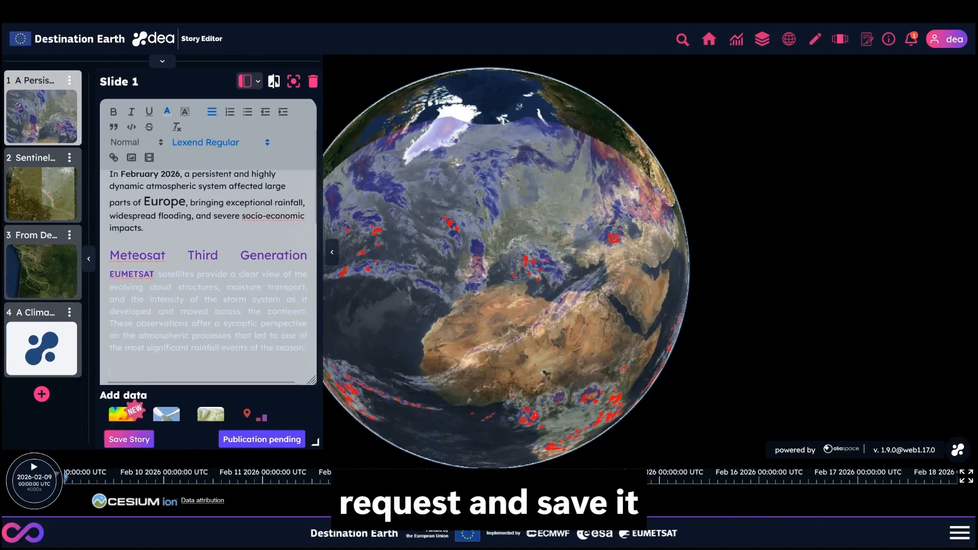
text(On tha map, Meteosat Third Generation (MTG) Flexible Combined Imager High Resolution Fast Imagery (FCI HRFI) in Infrared channel at 10.5 µm combined with Meteosat Second Generation (MSG) Rapidly Developing Thunderstorm, from 9 to 18 February 2026.)
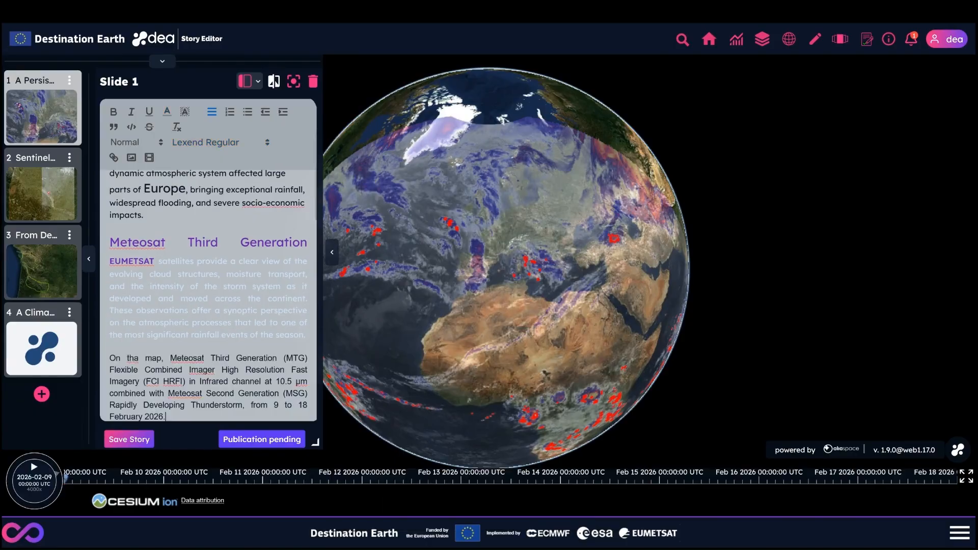
click(139, 360)
key(BackSpace)
text(e)
- Format the new Meteosat data paragraph in Lexend Regular at size 1.25 as a block quote
drag(109, 357, 167, 415)
click(200, 143)
click(210, 230)
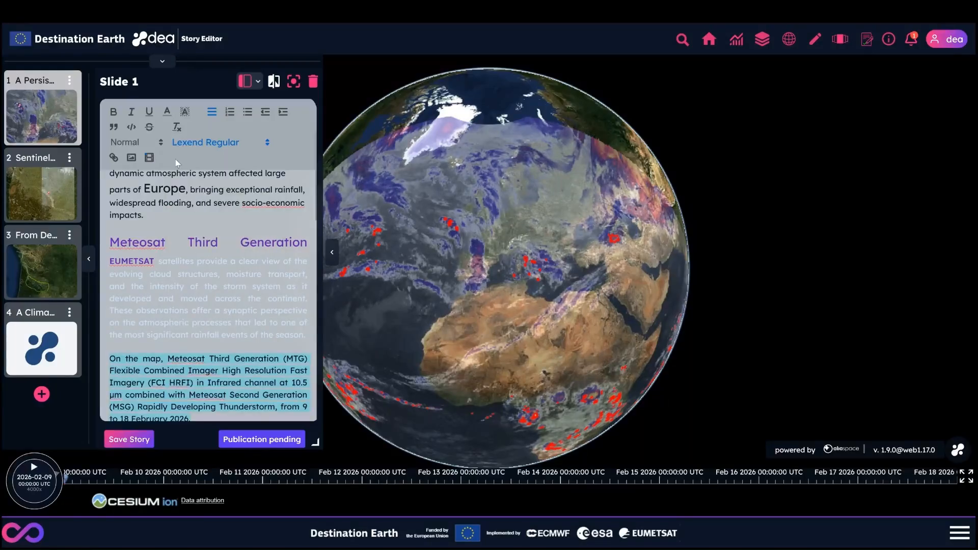
click(135, 143)
click(120, 218)
click(113, 127)
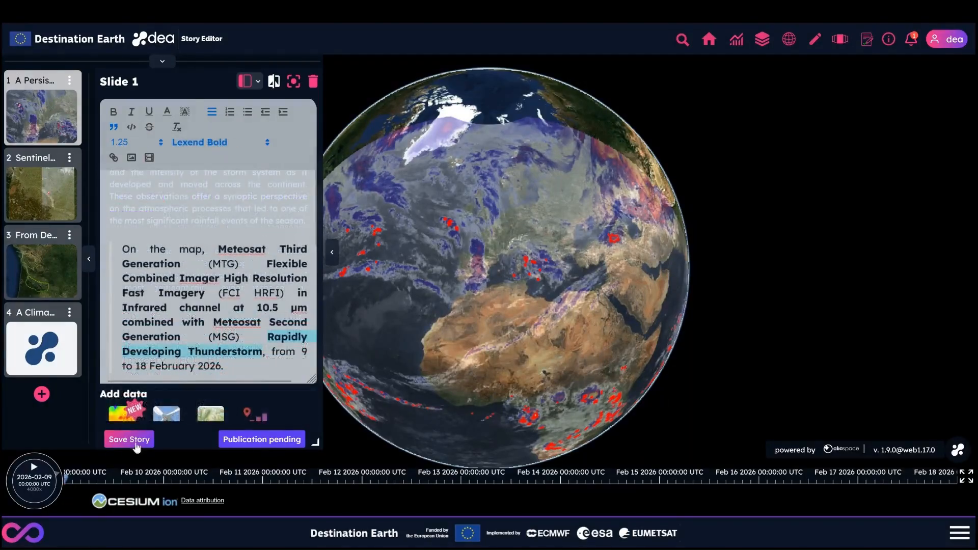
- Save the story with the revised slide 1 text and check the added paragraph through to its end
scroll(179, 317, up, 4)
scroll(180, 320, down, 2)
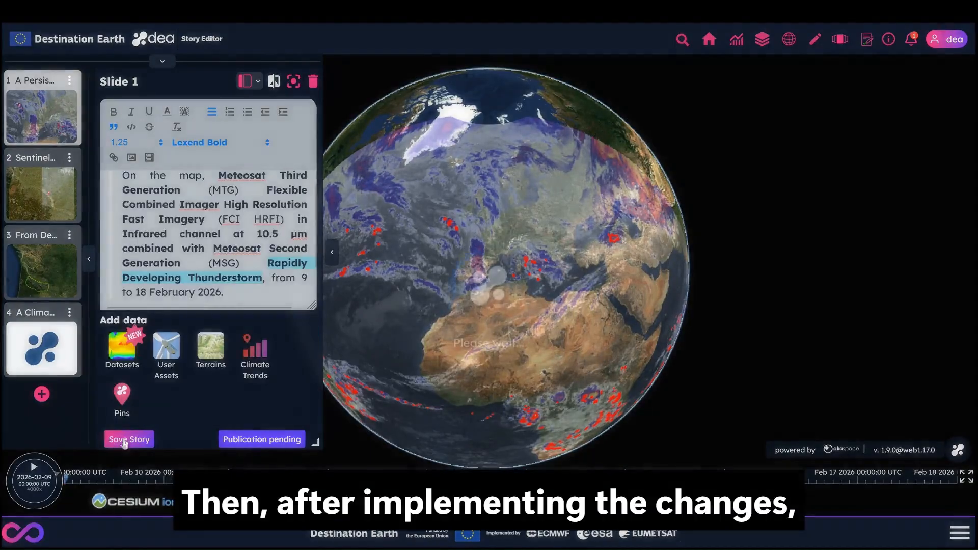
click(124, 437)
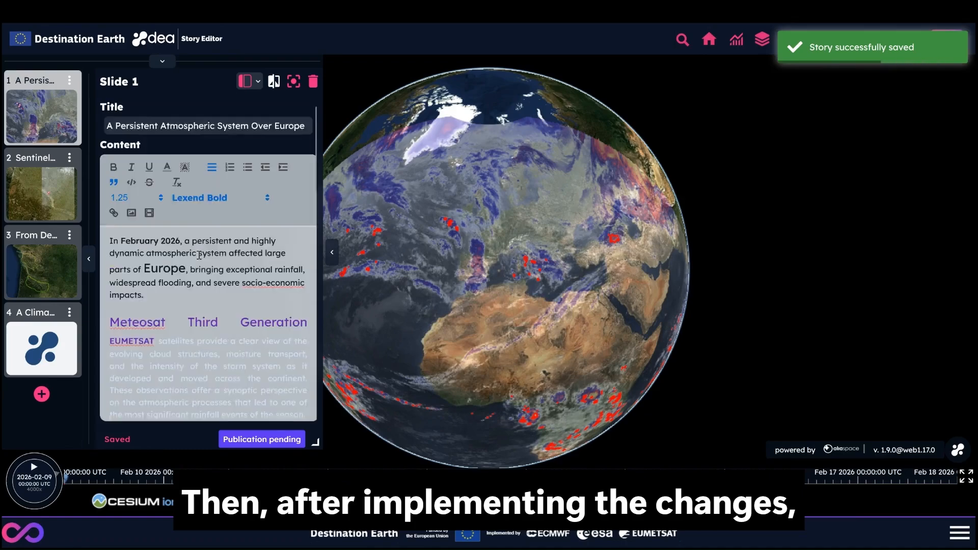
scroll(199, 254, down, 10)
click(266, 288)
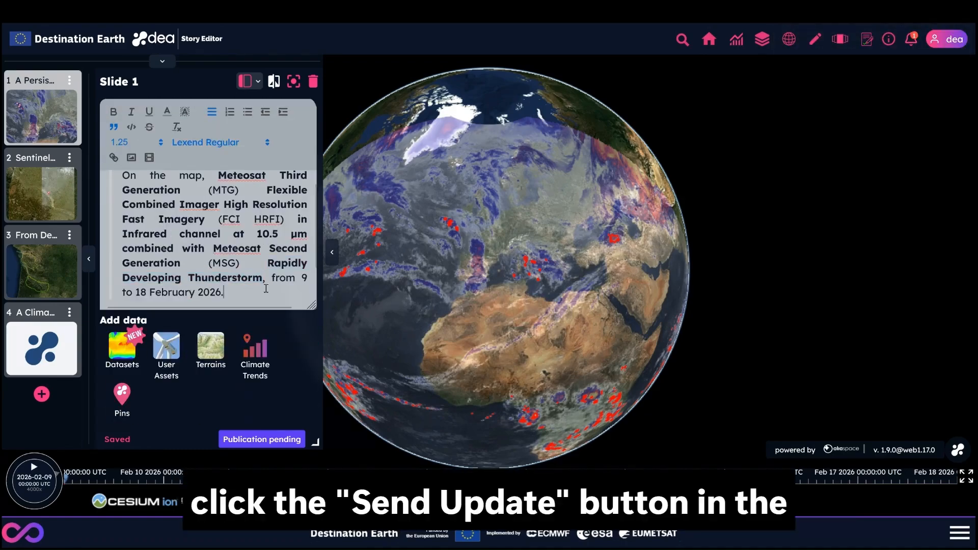
- Send the story update to the review team from the Story Review and confirm it
click(284, 441)
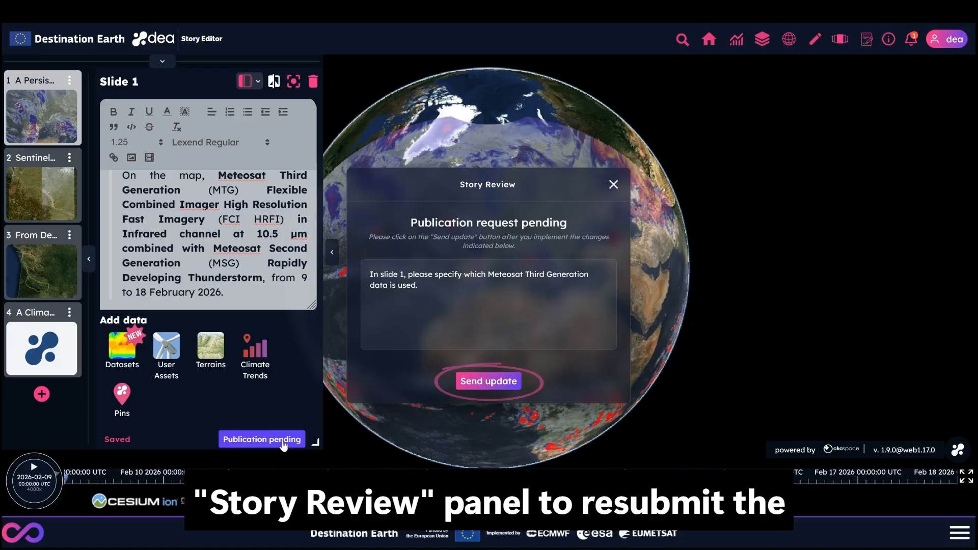
click(511, 384)
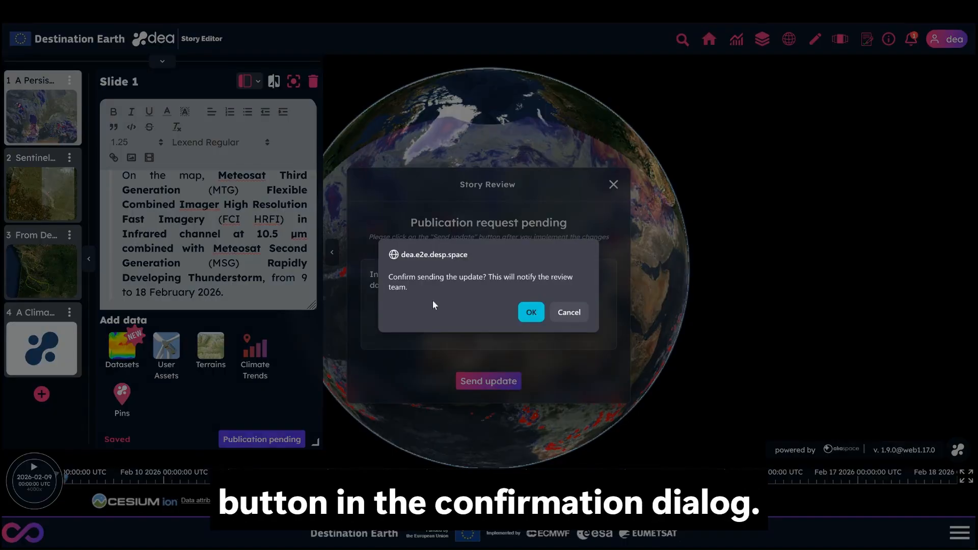
click(530, 313)
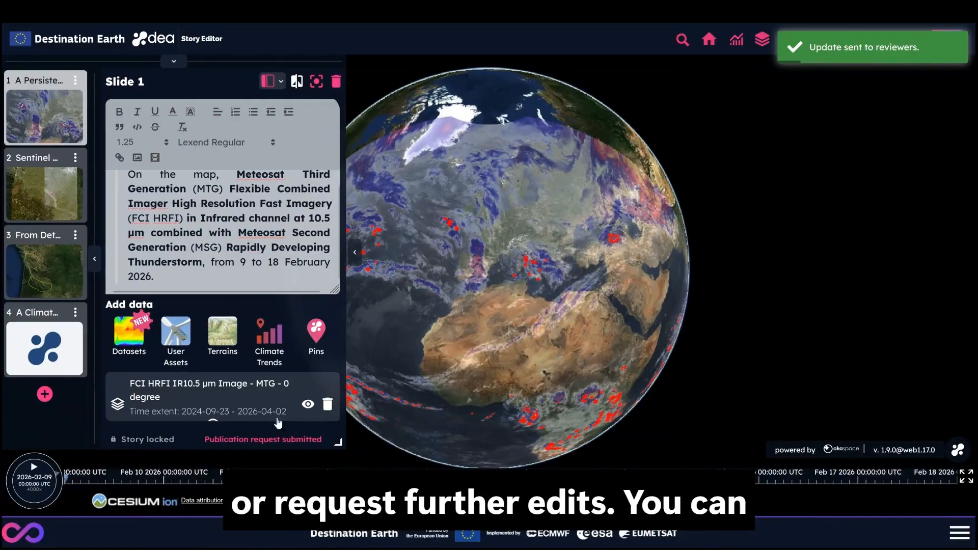
- View the submitted story in the story viewer from its notification and go to slide 4, "A Climate-Driven Intensification"
click(910, 40)
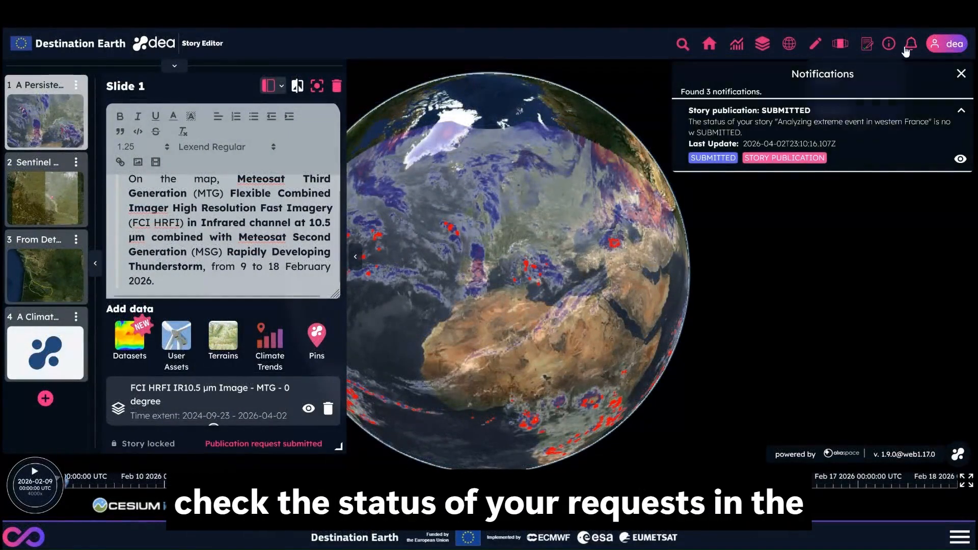
click(959, 161)
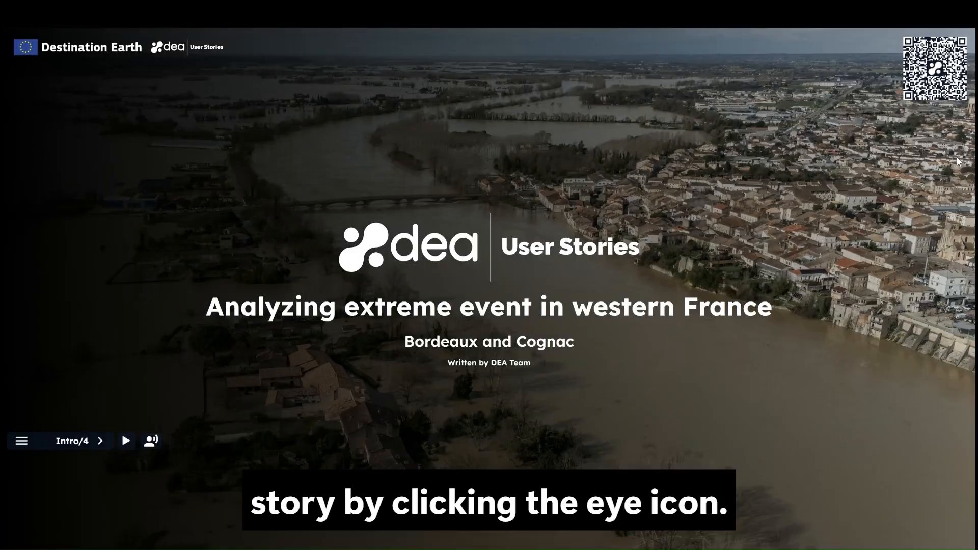
click(22, 441)
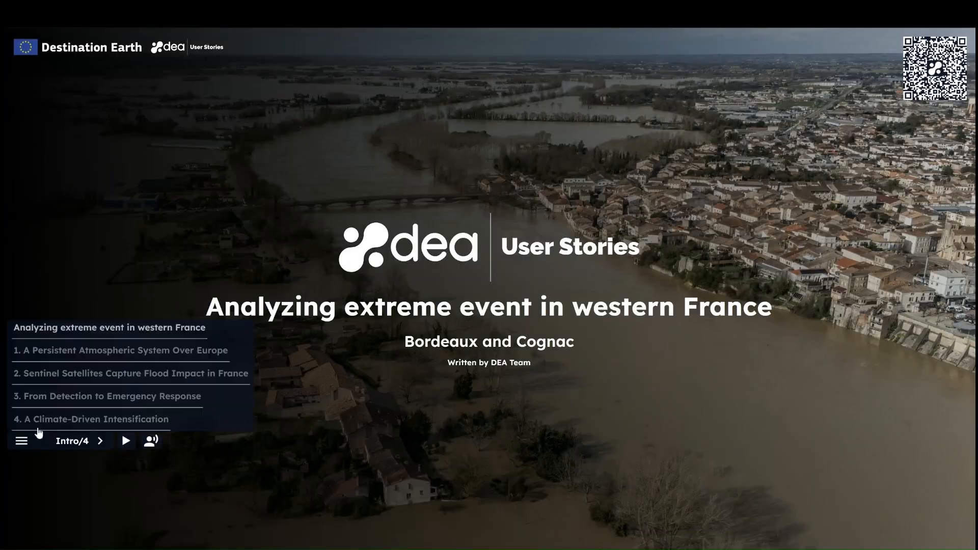
click(55, 418)
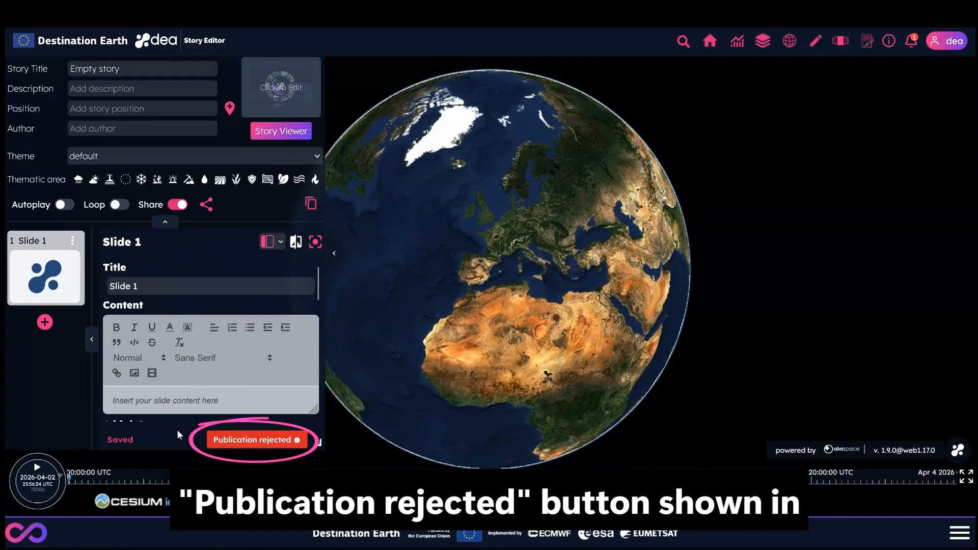
- Read the reviewer's feedback on the rejected publication request of the empty story and close the review
click(267, 442)
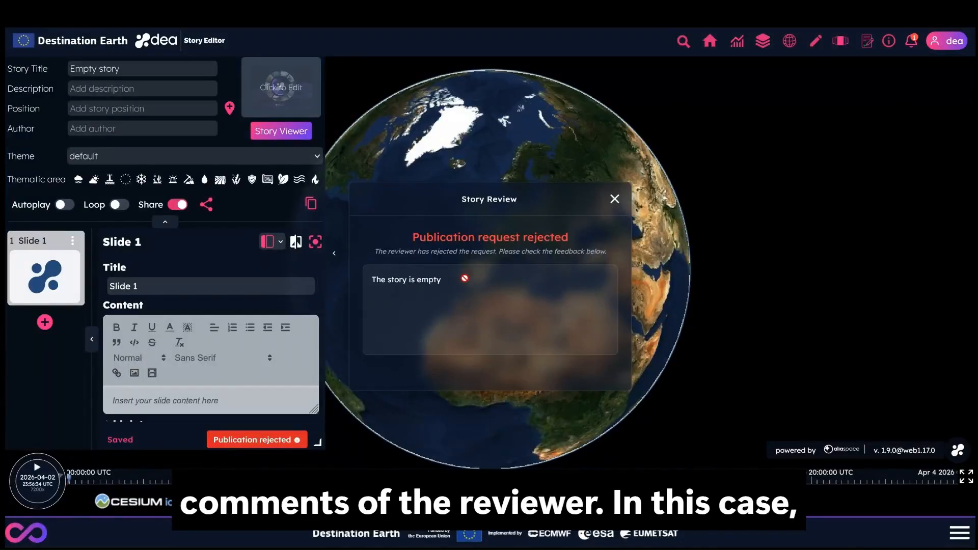
click(615, 199)
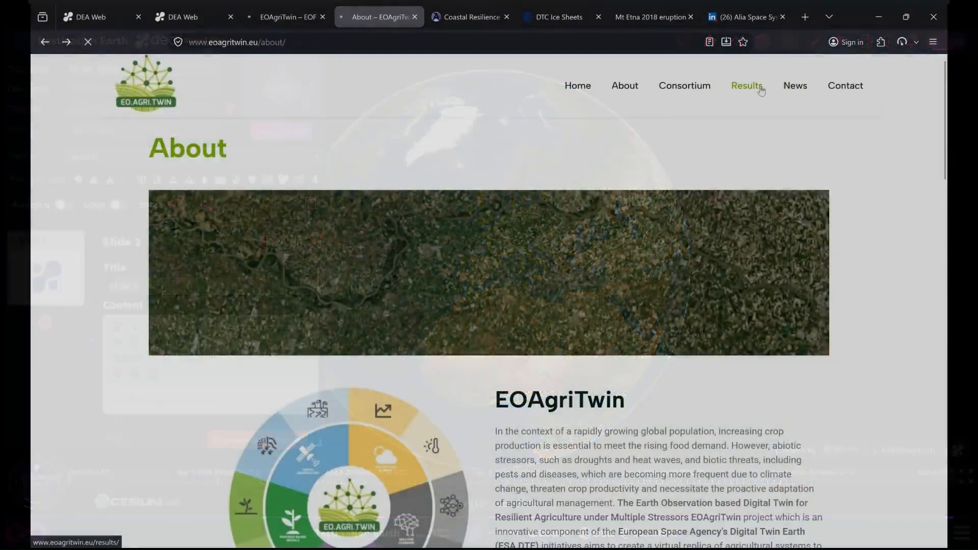
- View the DEA user story linked on the EOAgriTwin website's Results page and the one linked on the DTC Ice Sheets page
click(747, 85)
scroll(338, 298, down, 10)
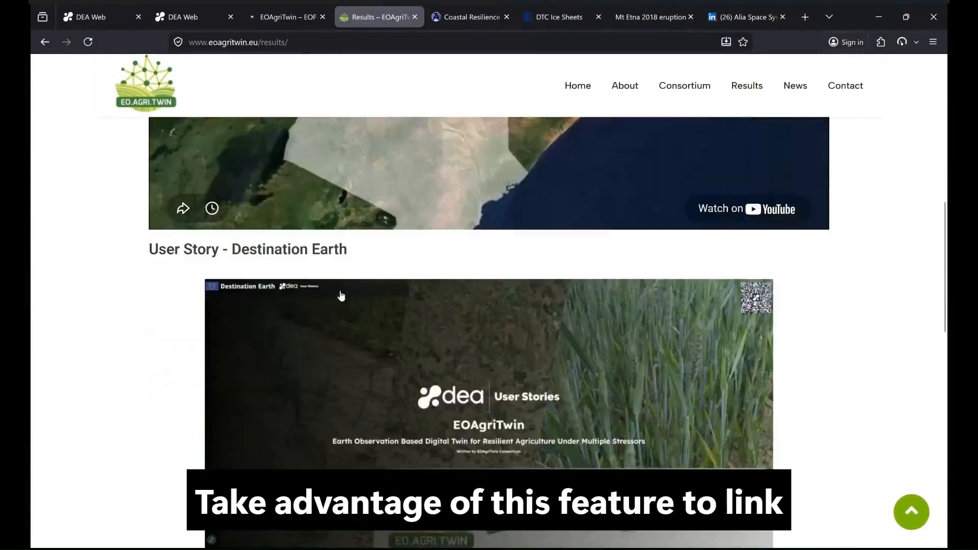
click(454, 291)
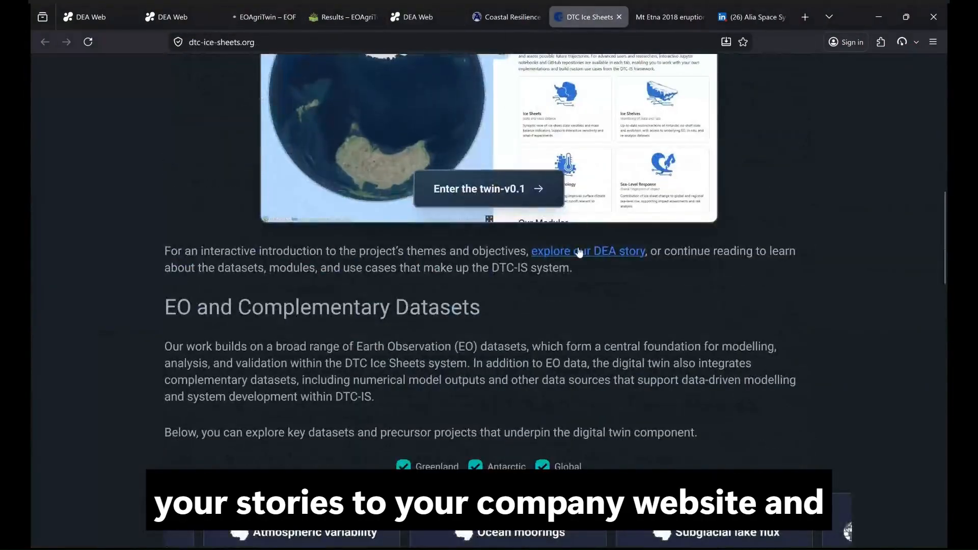
click(578, 252)
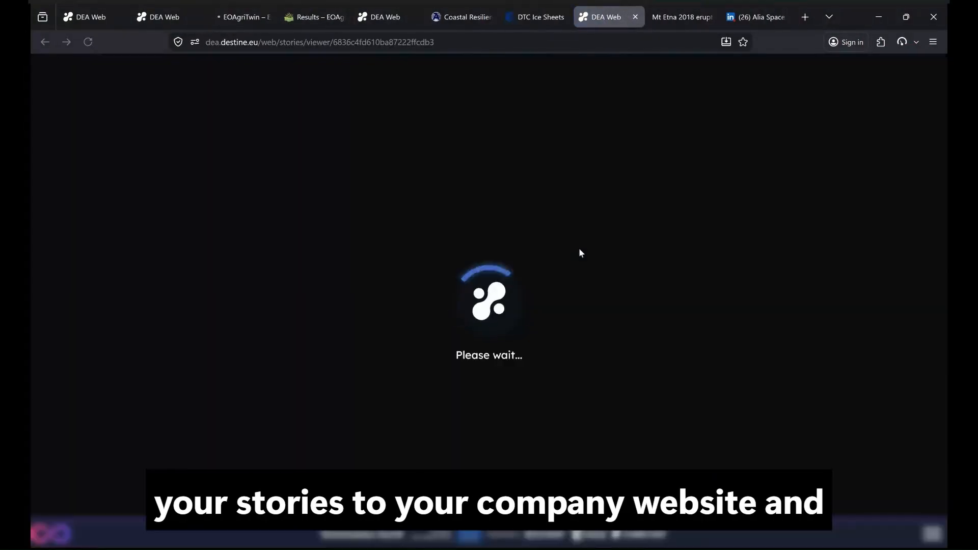
- View the "A neverending winter" story from its expanded post on the Alia Space Systems LinkedIn page and advance past its intro
click(757, 18)
scroll(417, 198, down, 1)
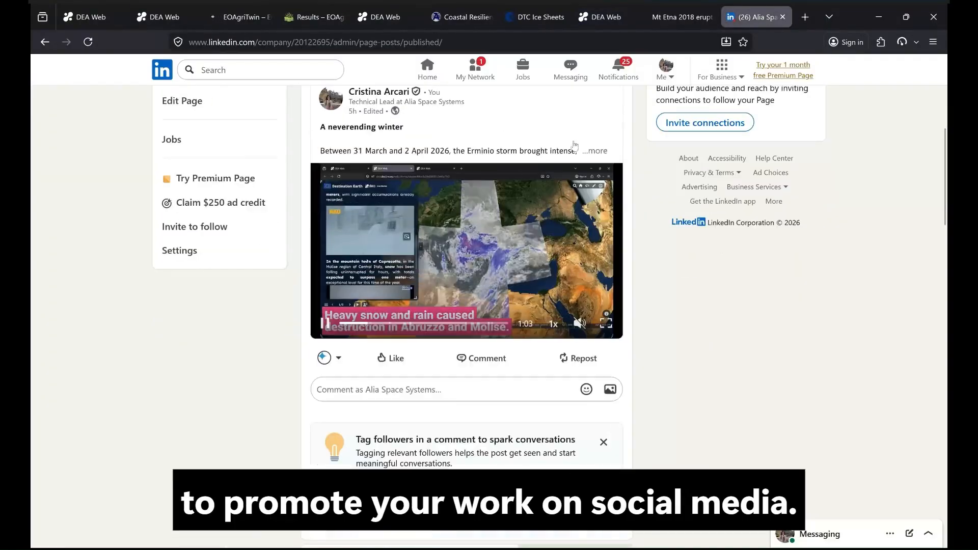
click(591, 151)
click(486, 223)
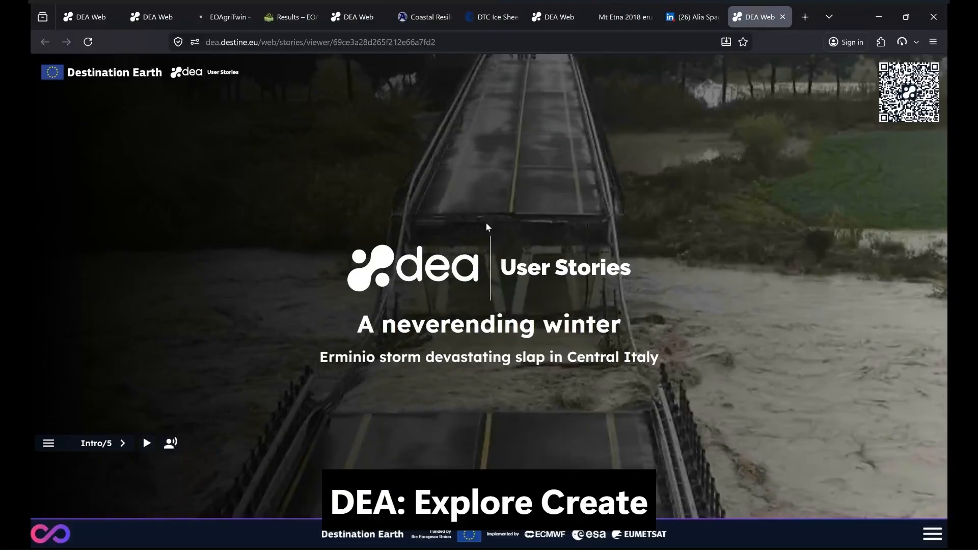
click(123, 443)
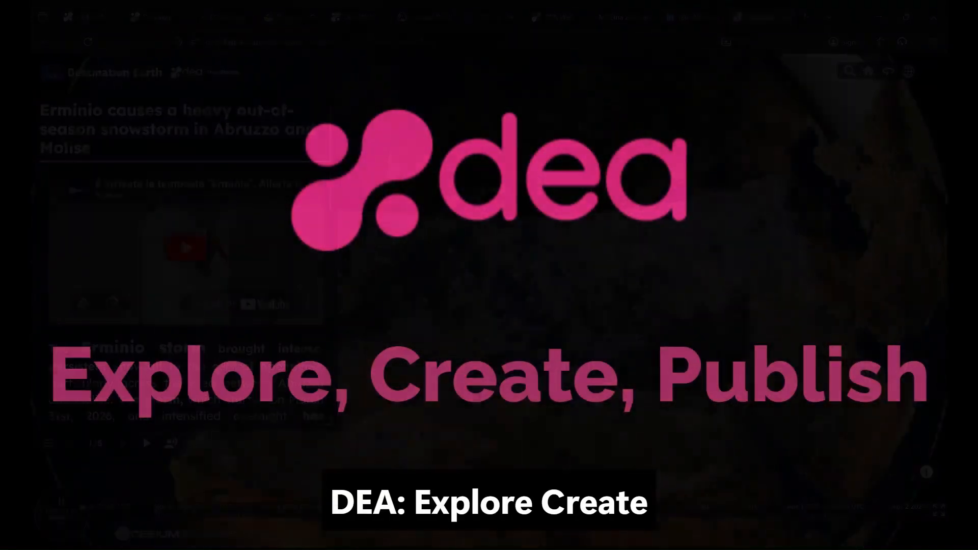